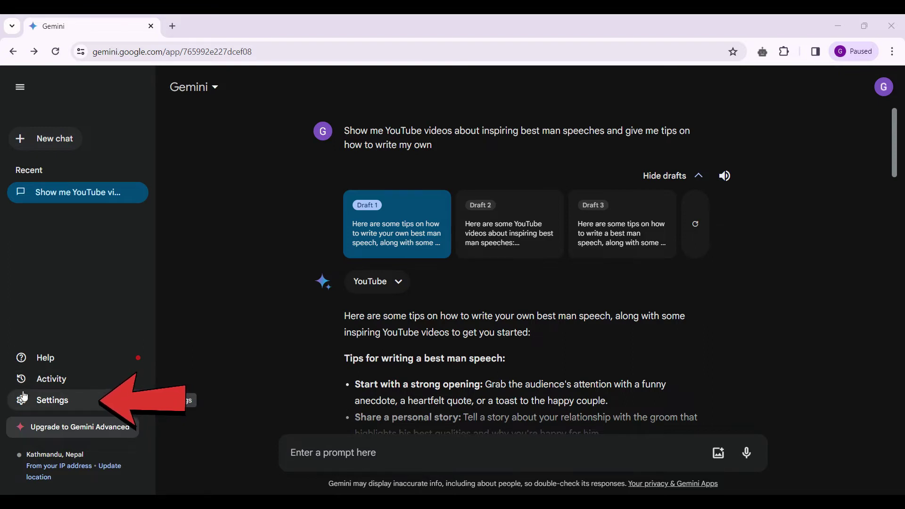
Go to Settings > Your public links, confirming no links are shared yet
left_click(23, 396)
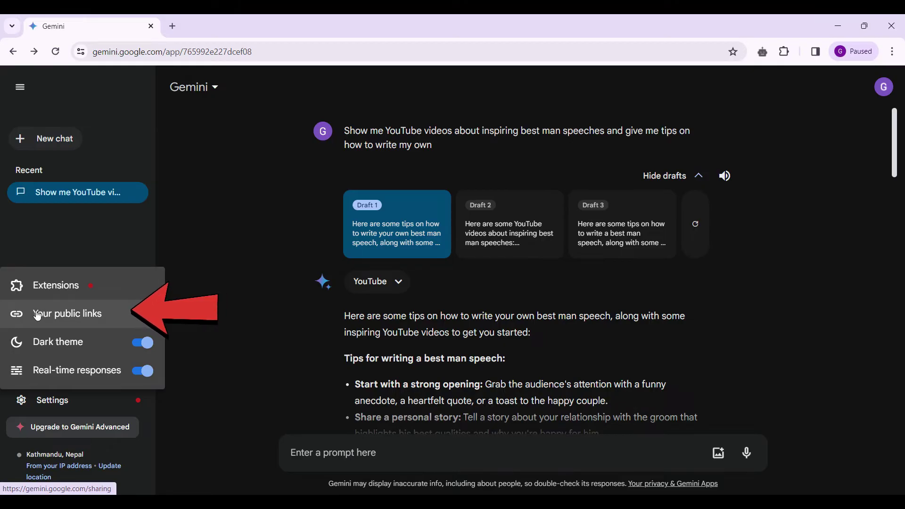
left_click(37, 315)
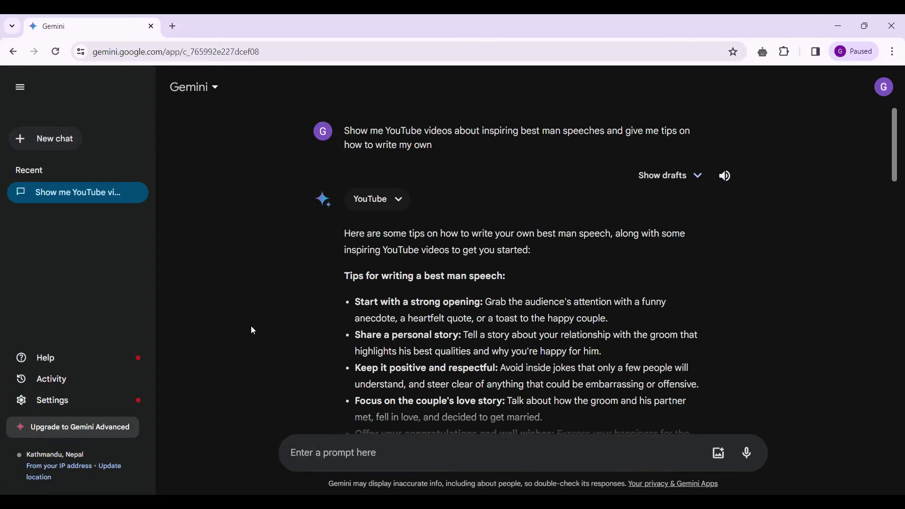
scroll(250, 320, "down", 2)
scroll(250, 319, "down", 4)
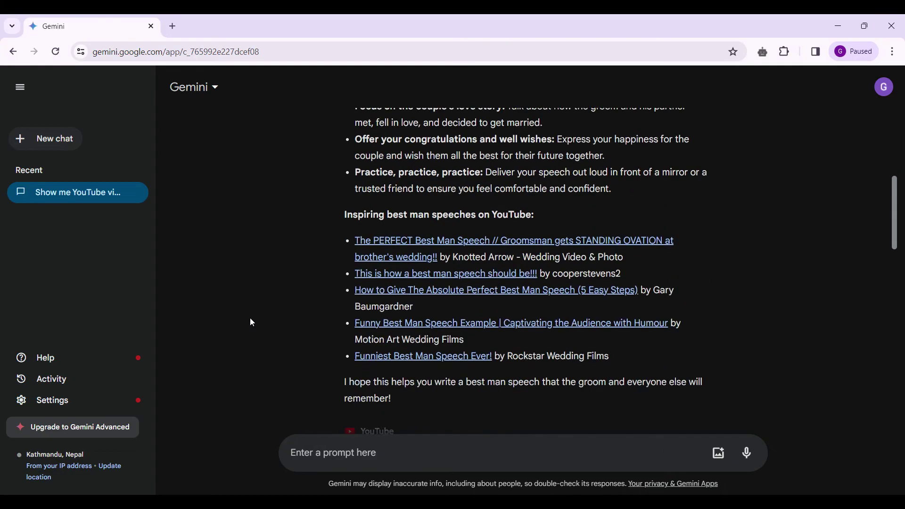
scroll(251, 319, "down", 4)
scroll(250, 323, "down", 5)
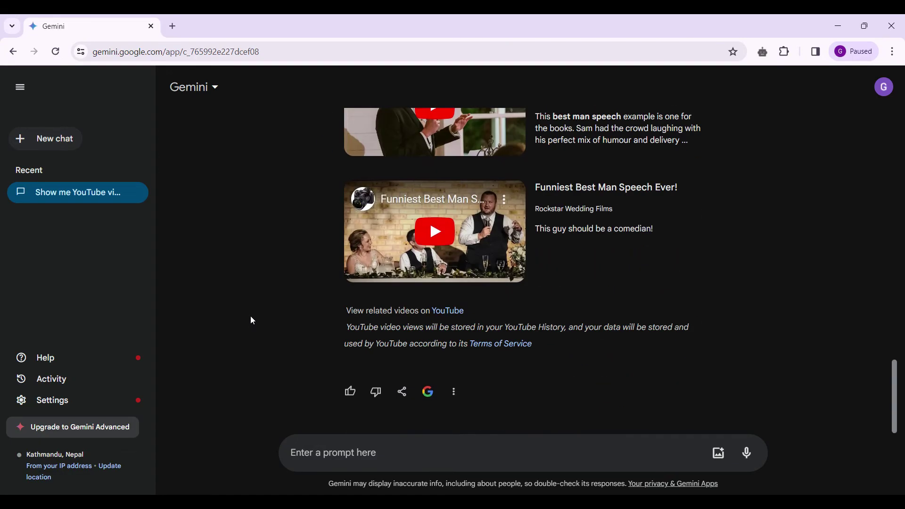
Share the best man speeches chat via a new public link and dismiss the confirmation
left_click(401, 394)
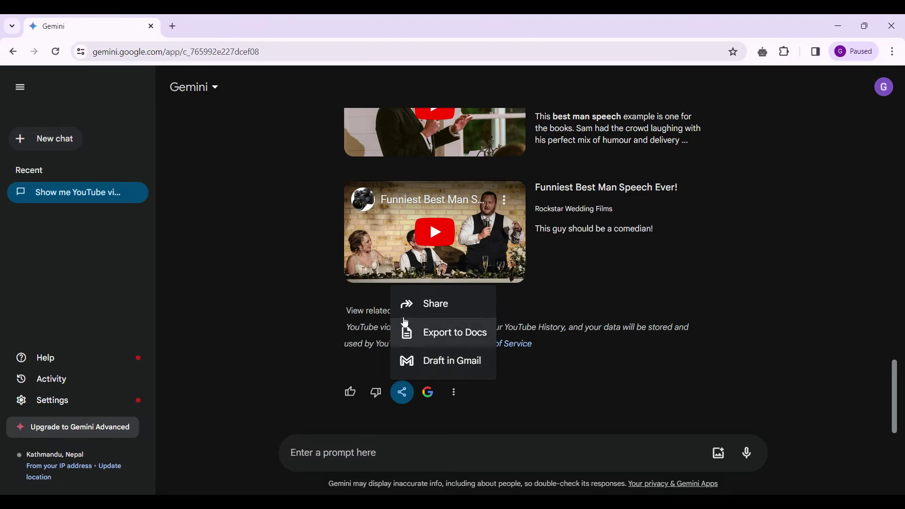
left_click(475, 314)
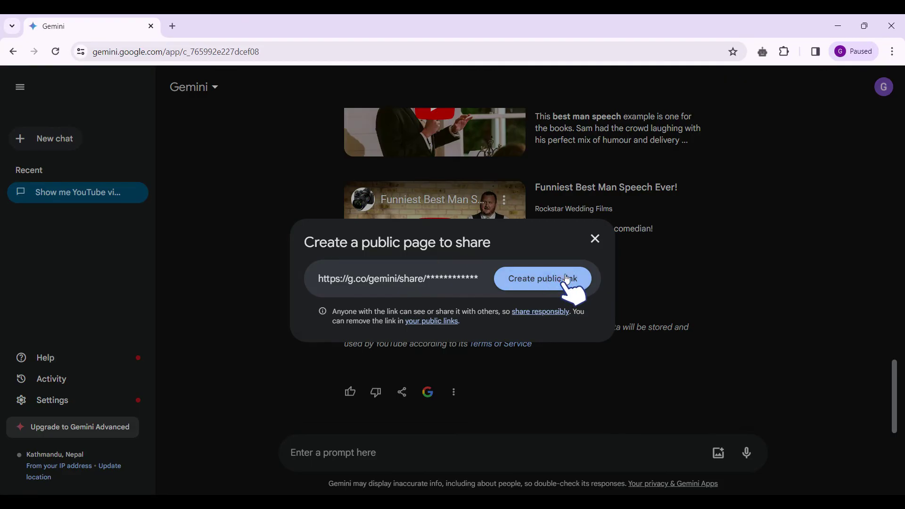
left_click(538, 282)
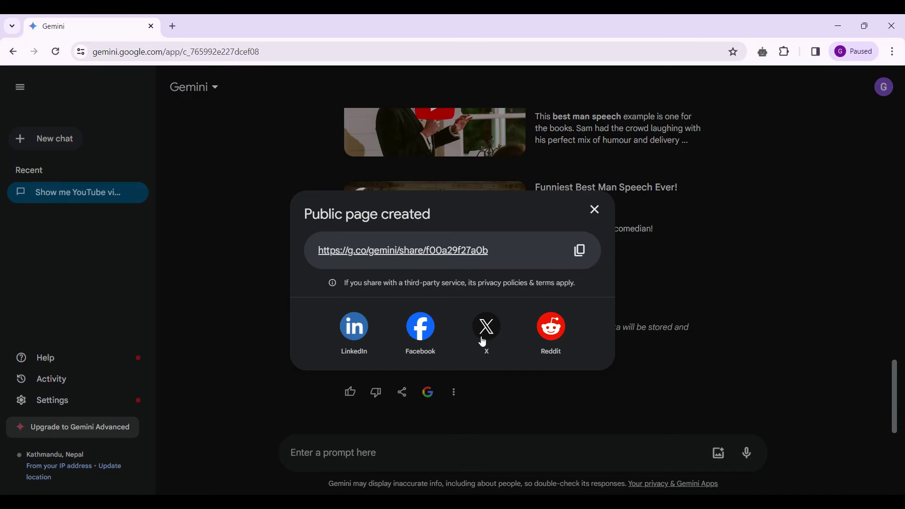
left_click(594, 210)
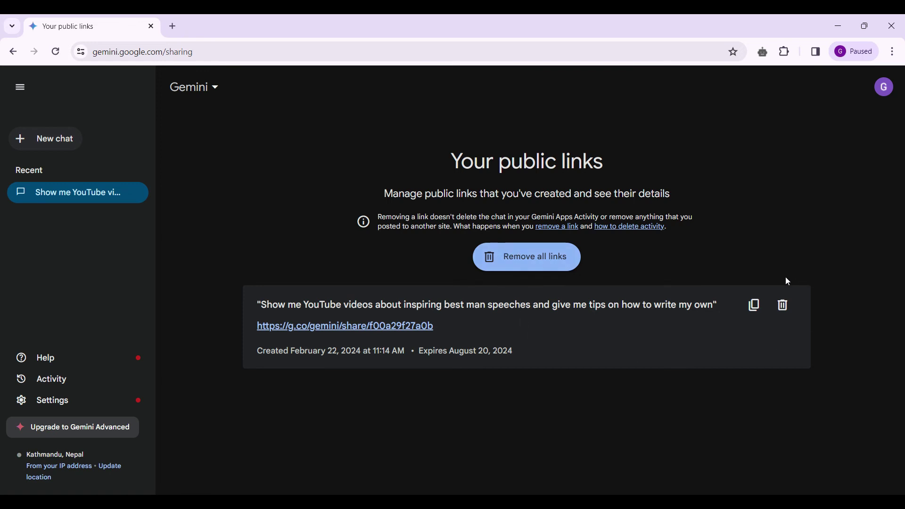
Delete the best man speeches public link and confirm Remove
left_click(783, 306)
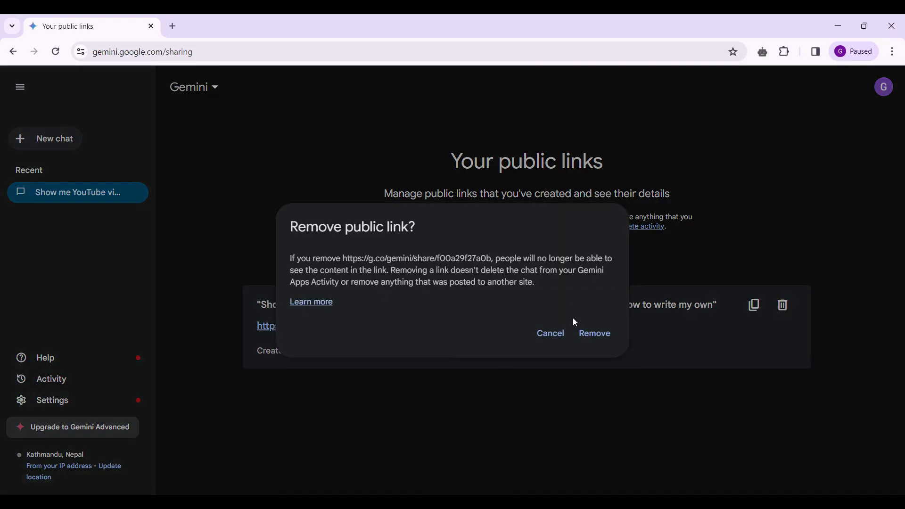
left_click(594, 334)
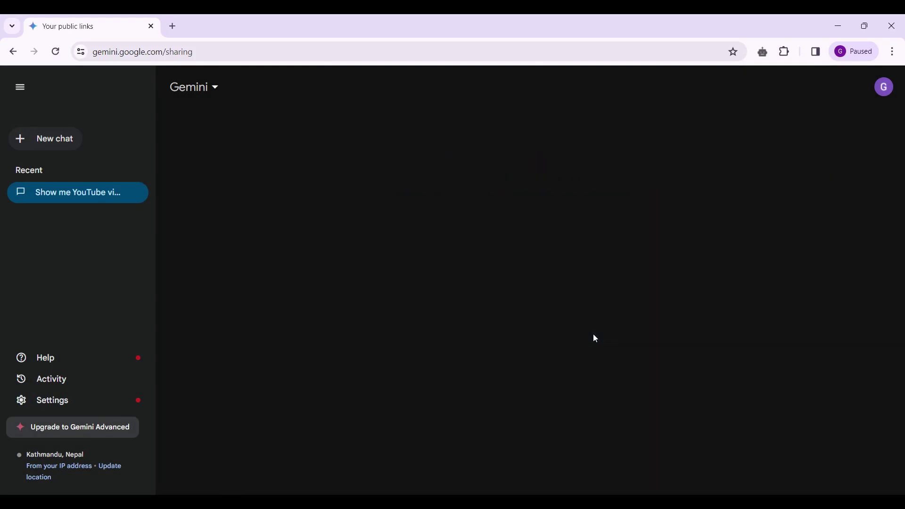